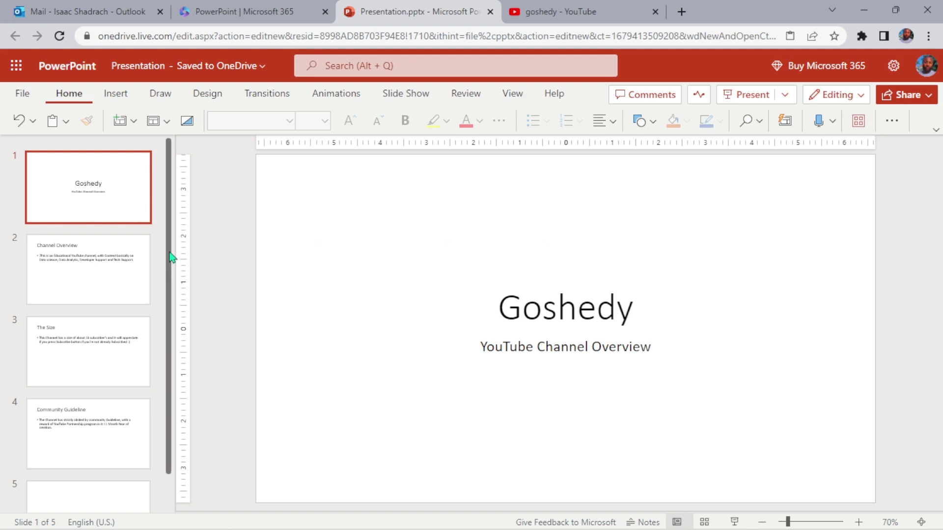
Check the Goshedy channel page, then browse slides 2–4 and return to the title slide
mouse_move(172, 249)
left_mouse_down()
mouse_move(183, 311)
mouse_move(177, 241)
left_mouse_up()
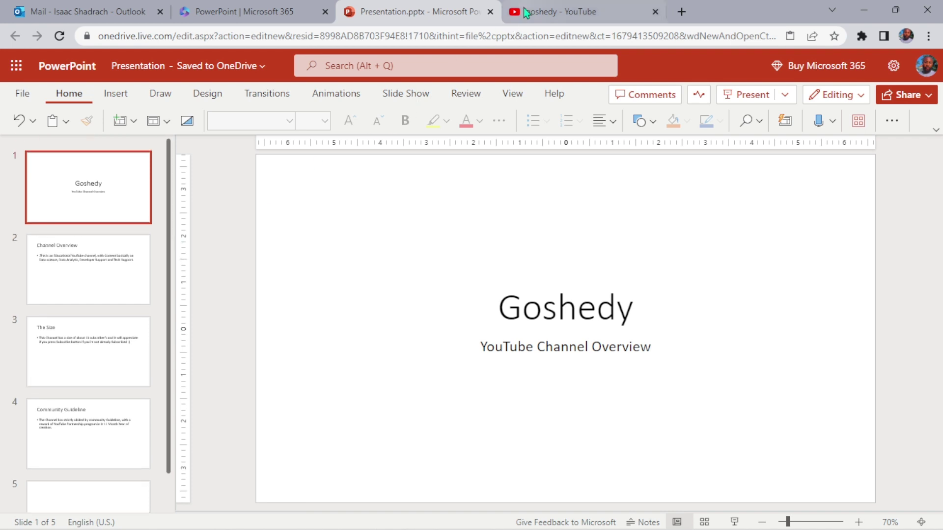
left_click(551, 8)
left_click(470, 6)
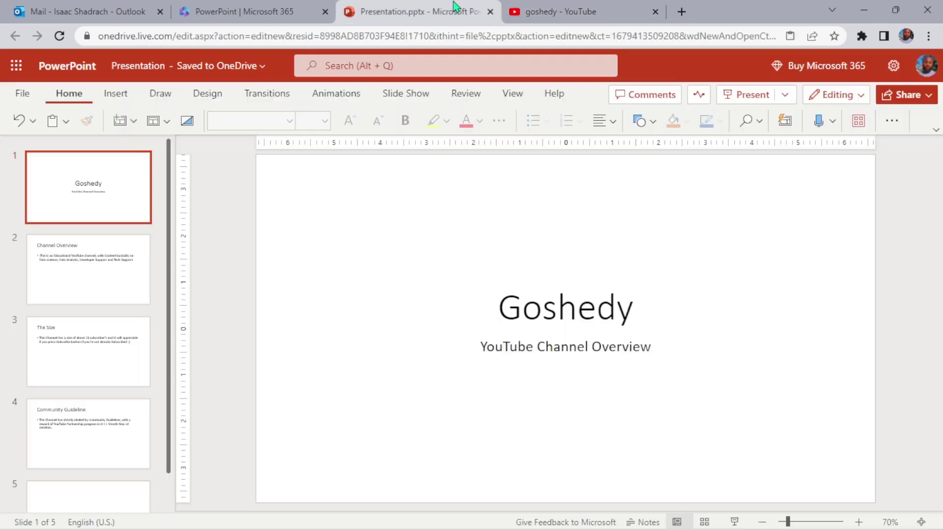
left_click(103, 261)
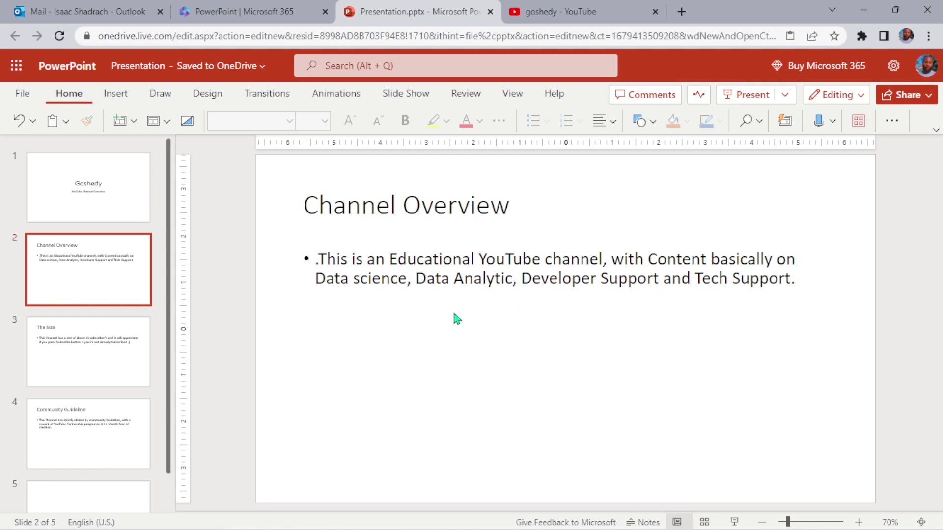
left_click(121, 351)
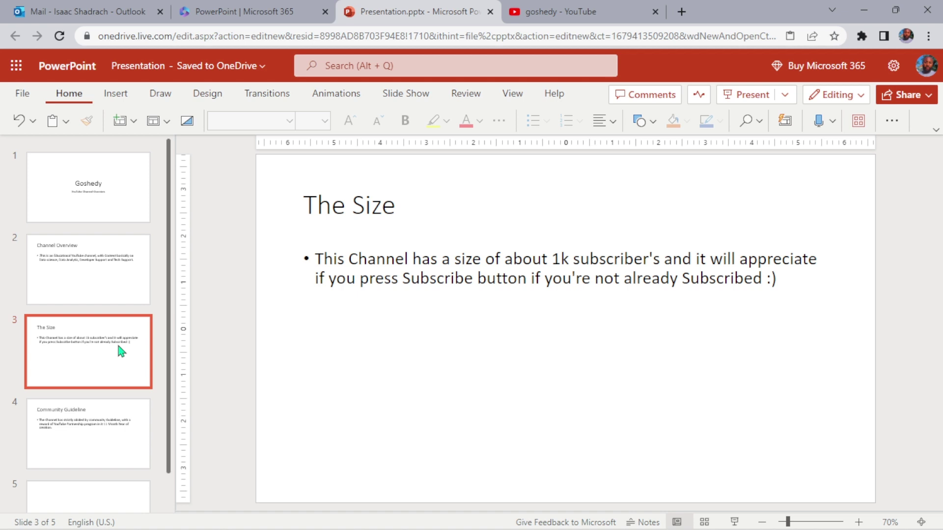
left_click(86, 431)
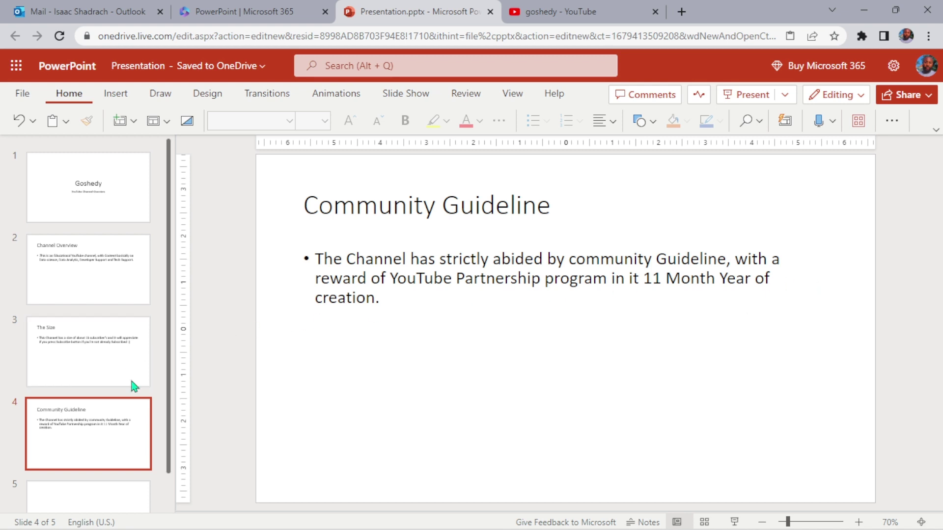
left_click(126, 211)
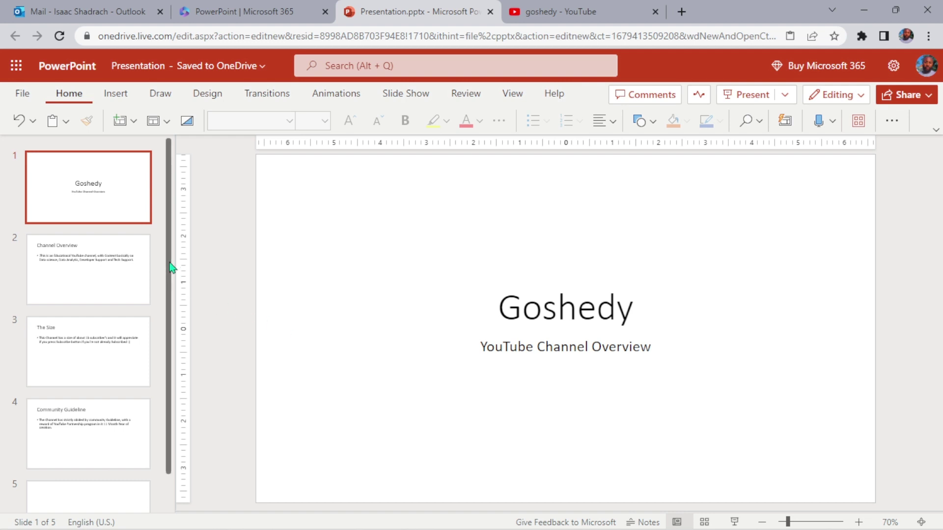
Apply the grey Designer layout with coloured bubbles and particles to the title slide
scroll(167, 334, "down", 2)
scroll(160, 230, "up", 2)
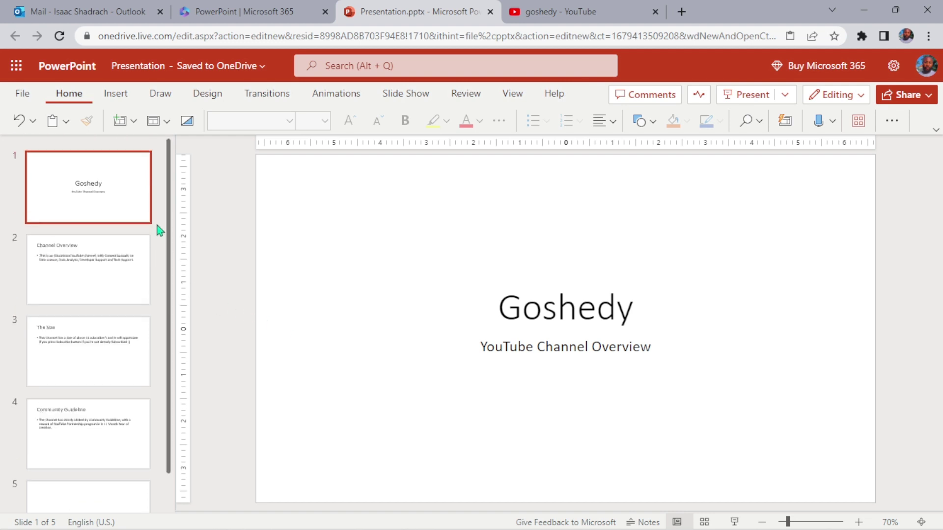
left_click(782, 123)
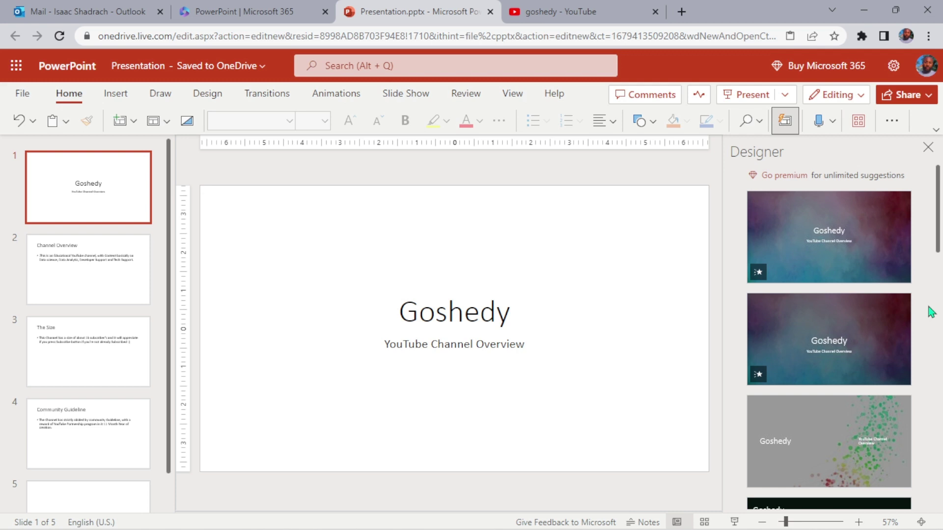
scroll(925, 326, "down", 6)
scroll(927, 327, "down", 10)
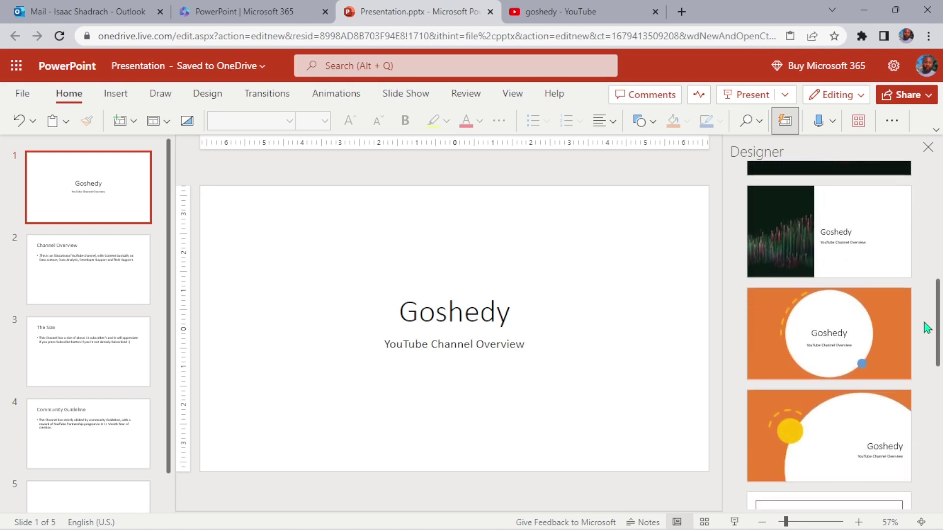
scroll(927, 327, "up", 12)
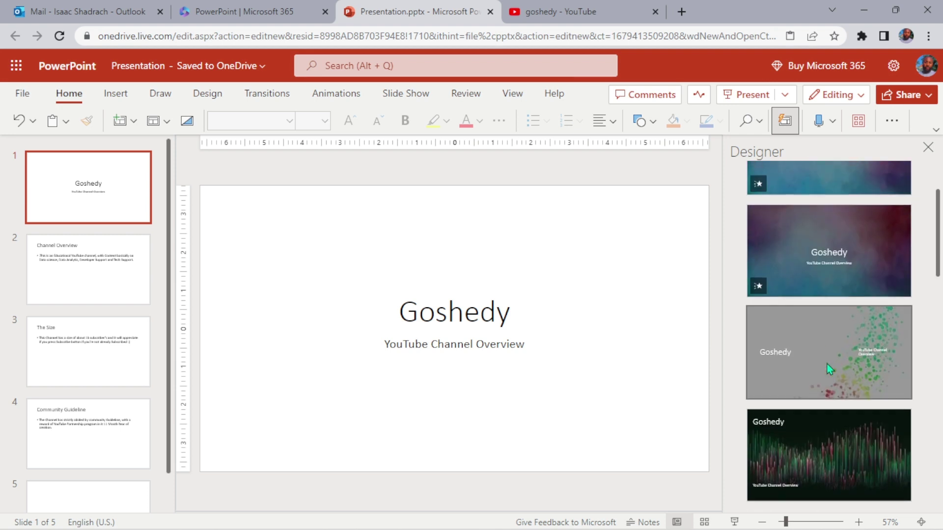
left_click(828, 371)
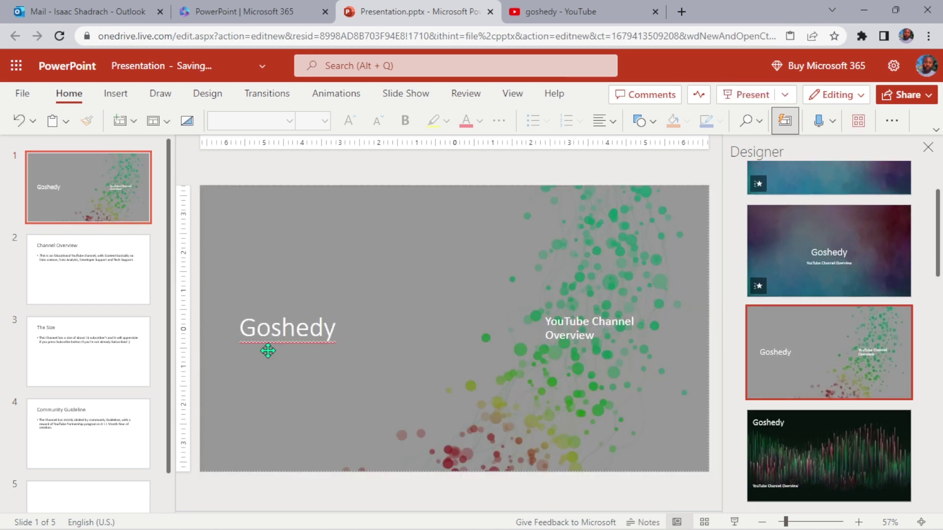
Close the Designer pane and ignore the spelling flag on 'Goshedy' once
left_click(930, 148)
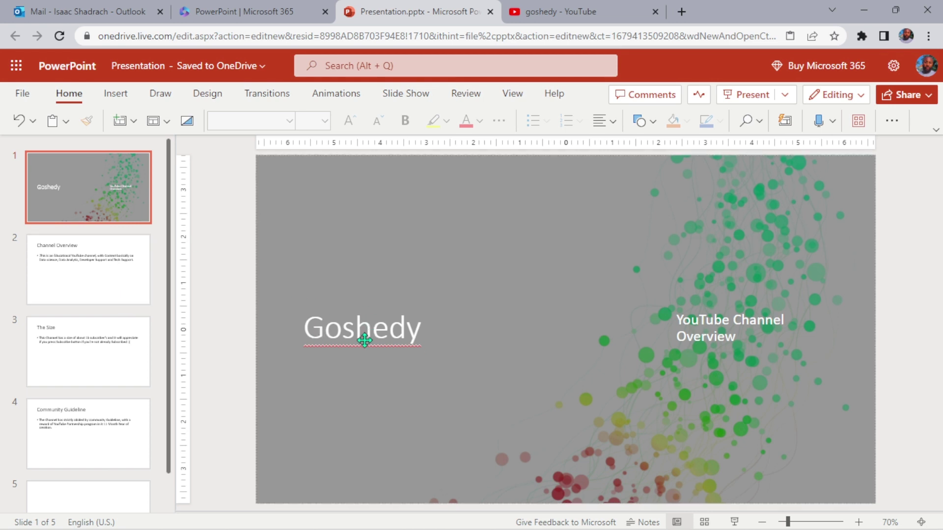
right_click(364, 337)
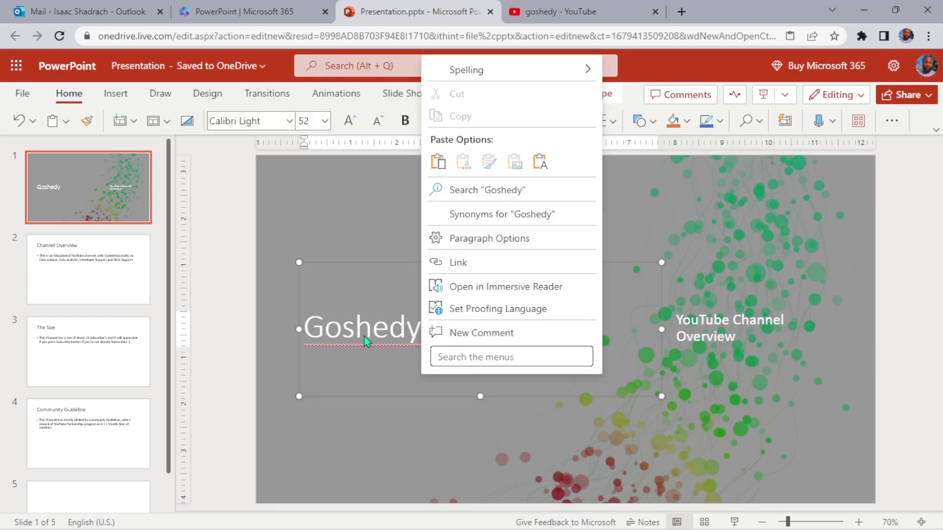
mouse_move(525, 69)
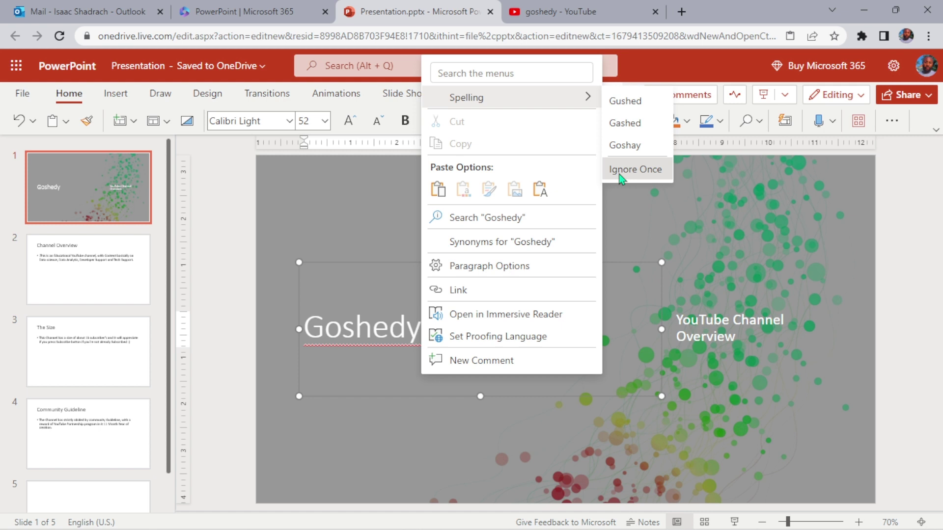
left_click(633, 169)
Switch back and forth between the title and Channel Overview slides, ending on the title slide
left_click(111, 274)
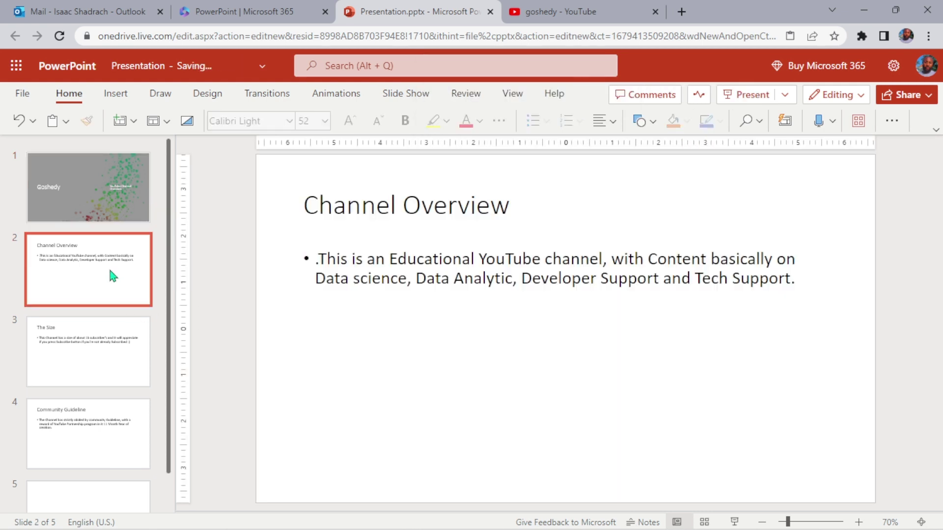
left_click(110, 189)
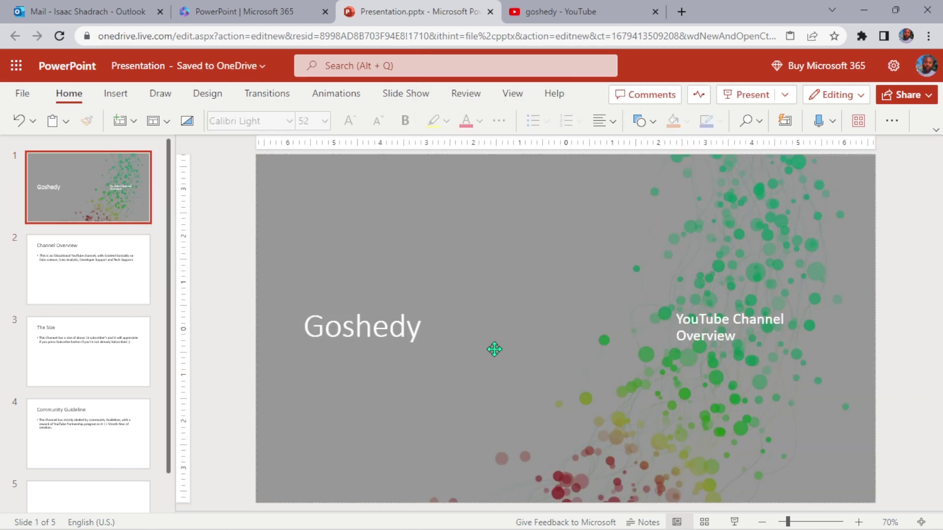
left_click(106, 285)
left_click(103, 194)
Give Channel Overview the grey-frame Designer layout with divided title and yellow corner triangle
left_click(39, 266)
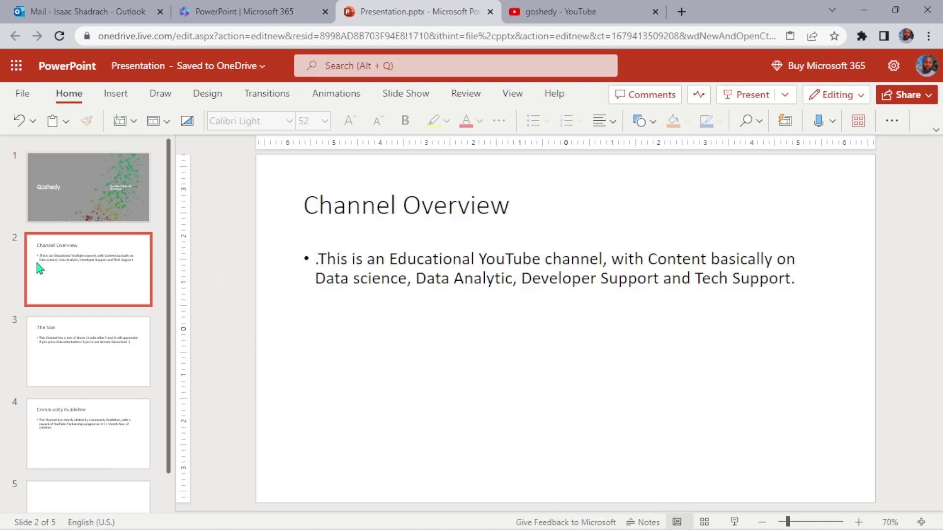
left_click(785, 121)
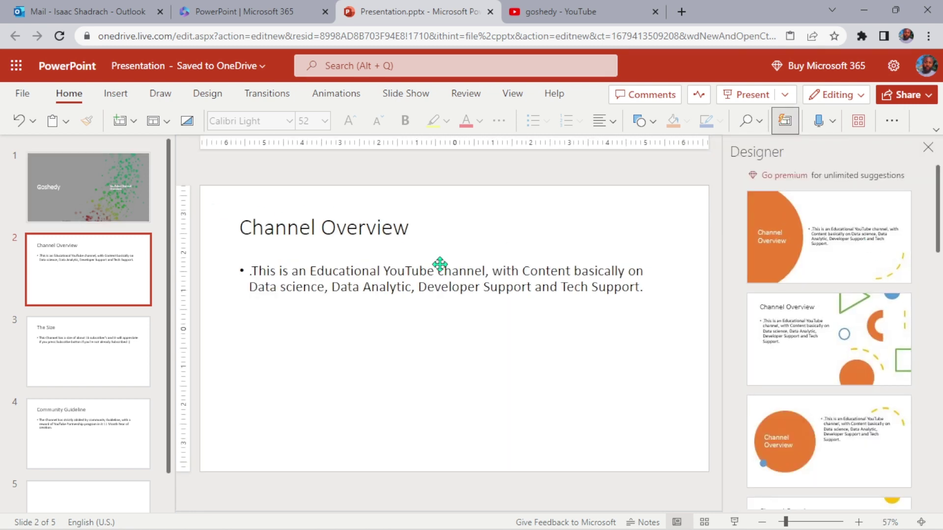
scroll(919, 396, "down", 10)
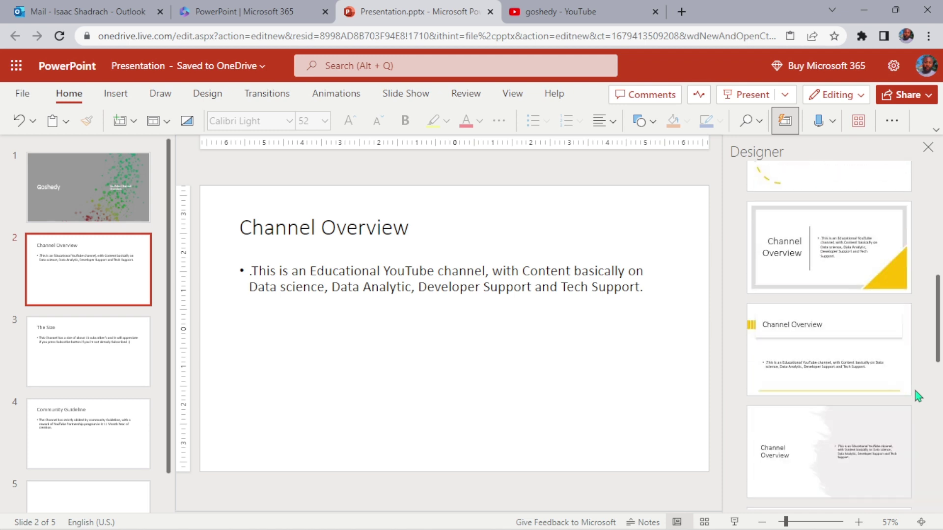
scroll(916, 396, "up", 3)
left_click(844, 380)
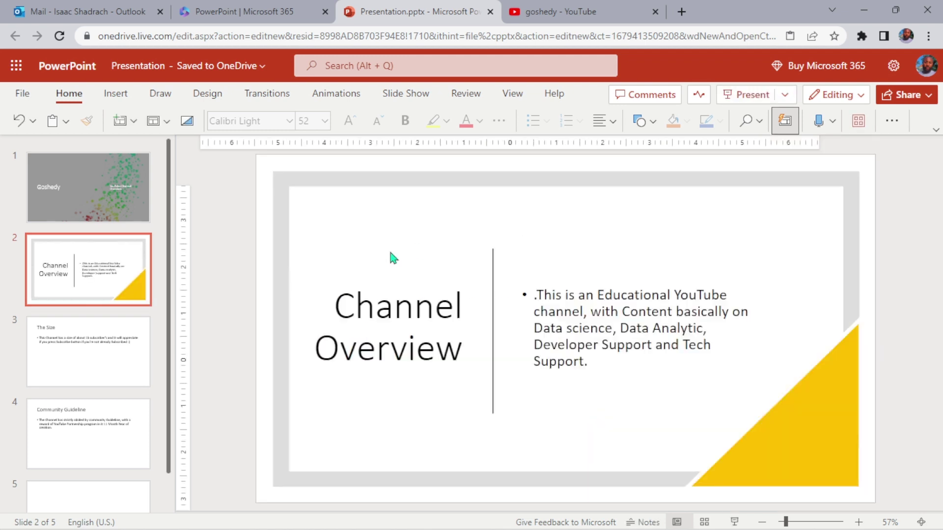
left_click(85, 346)
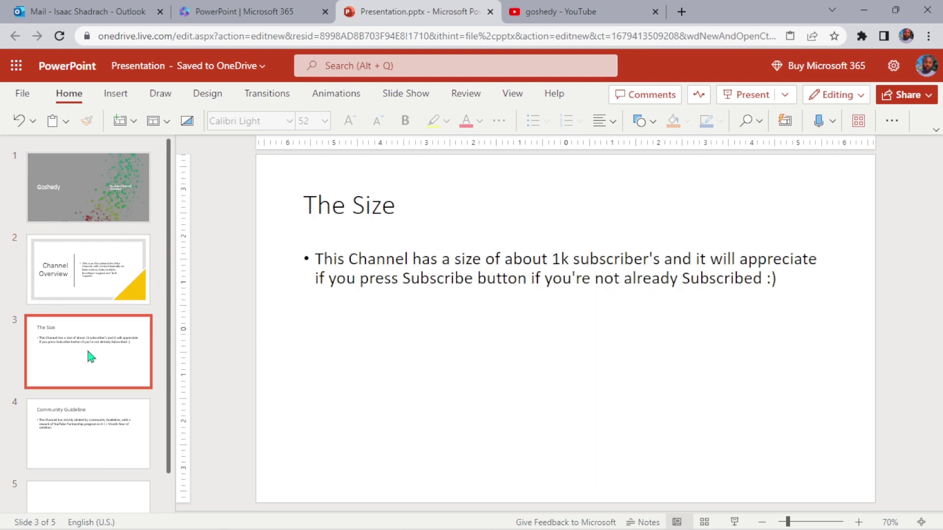
Apply the orange-and-green geometric shapes Designer layout to The Size slide
left_click(789, 123)
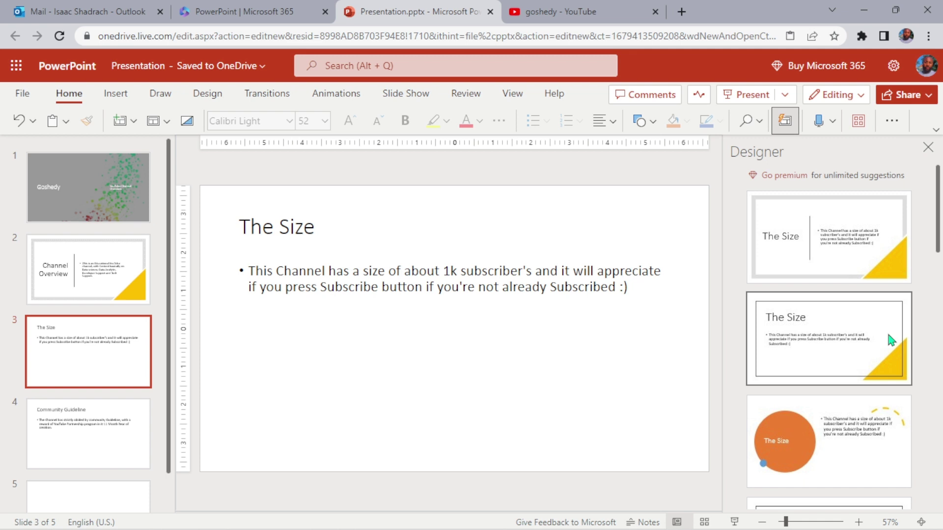
scroll(892, 340, "down", 5)
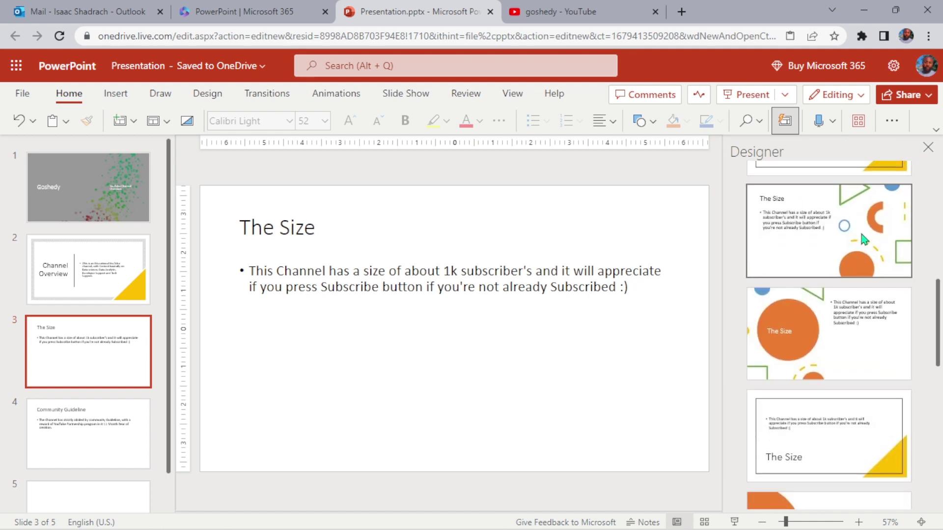
left_click(865, 239)
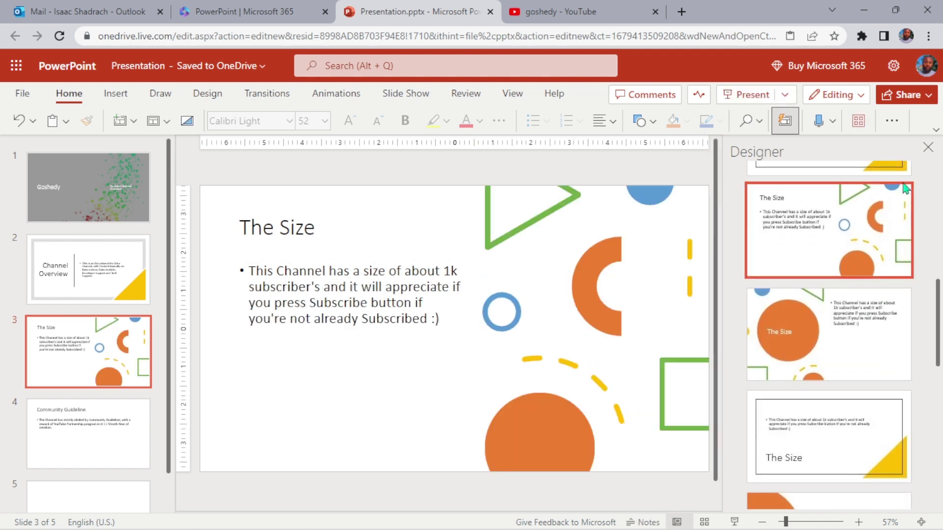
scroll(888, 294, "down", 6)
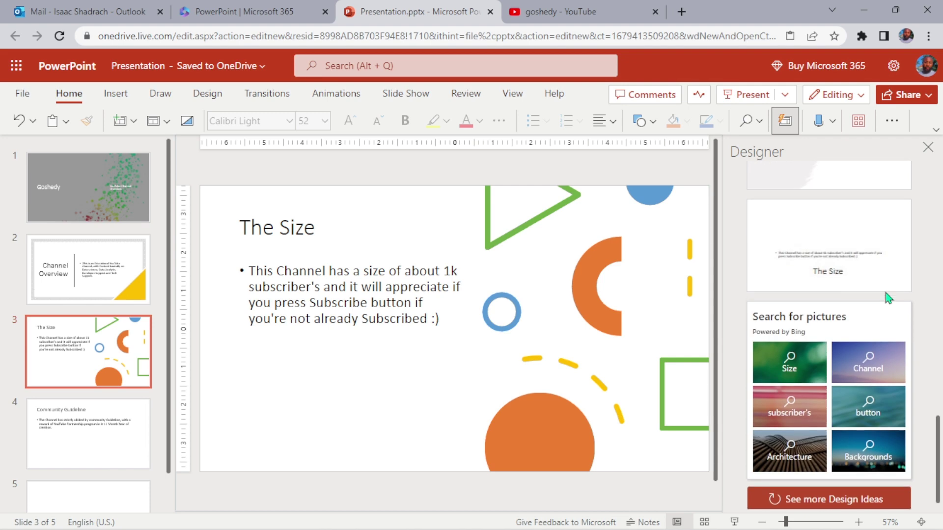
scroll(889, 298, "up", 6)
left_click(928, 147)
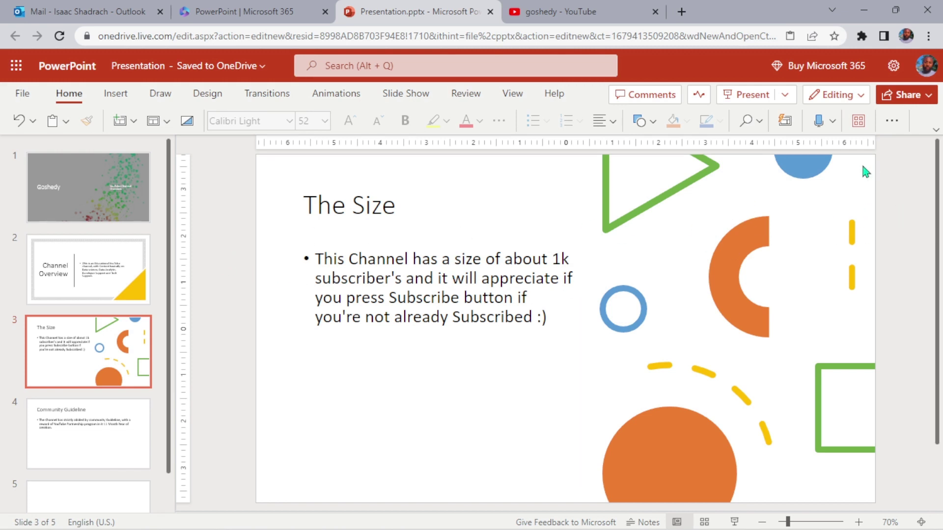
Browse The Size's design ideas again and close them, keeping the geometric layout
left_click(785, 120)
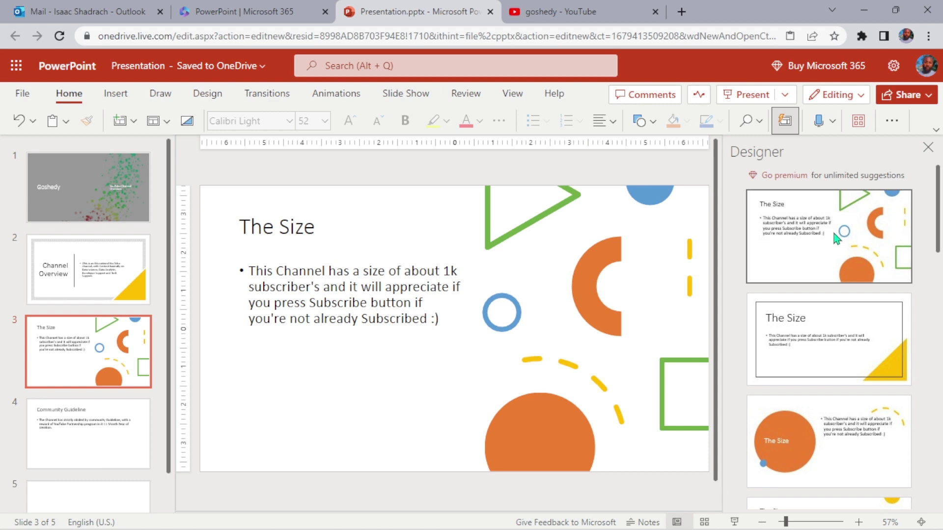
scroll(898, 337, "down", 6)
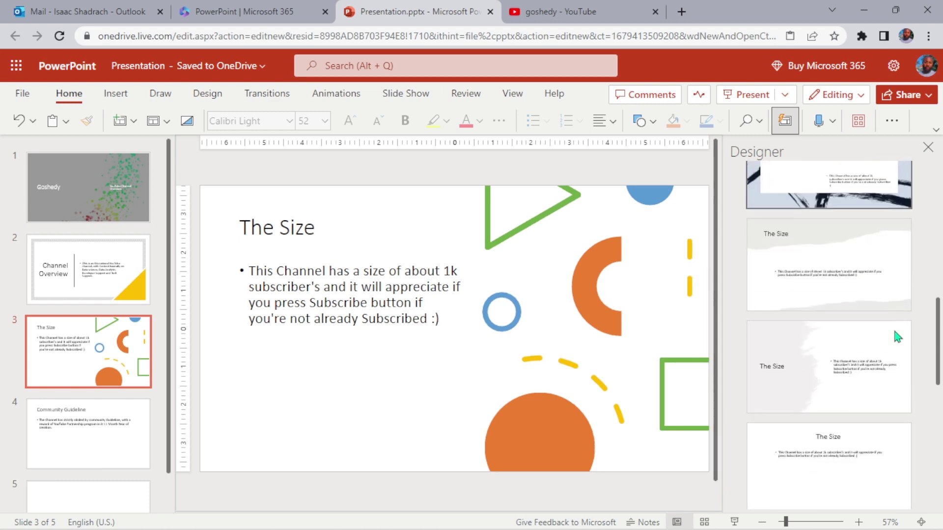
scroll(898, 337, "down", 5)
scroll(898, 337, "up", 4)
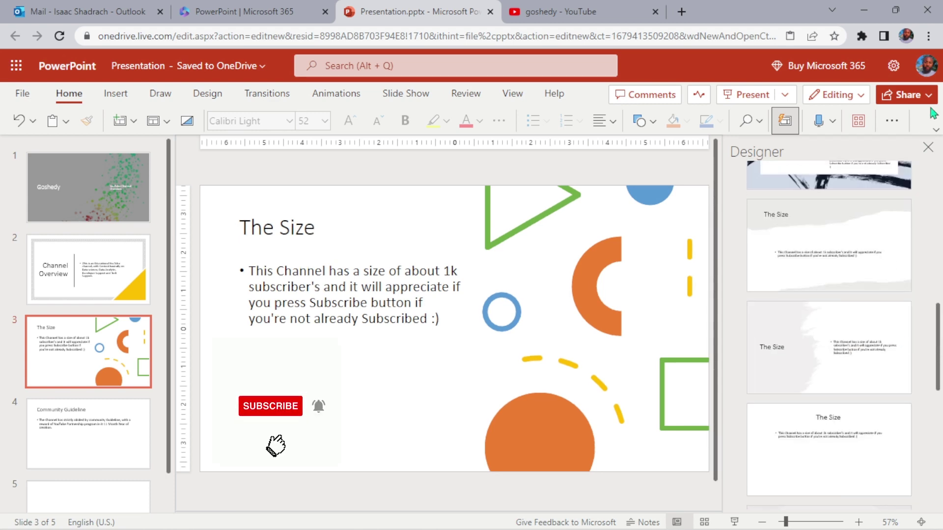
left_click(928, 147)
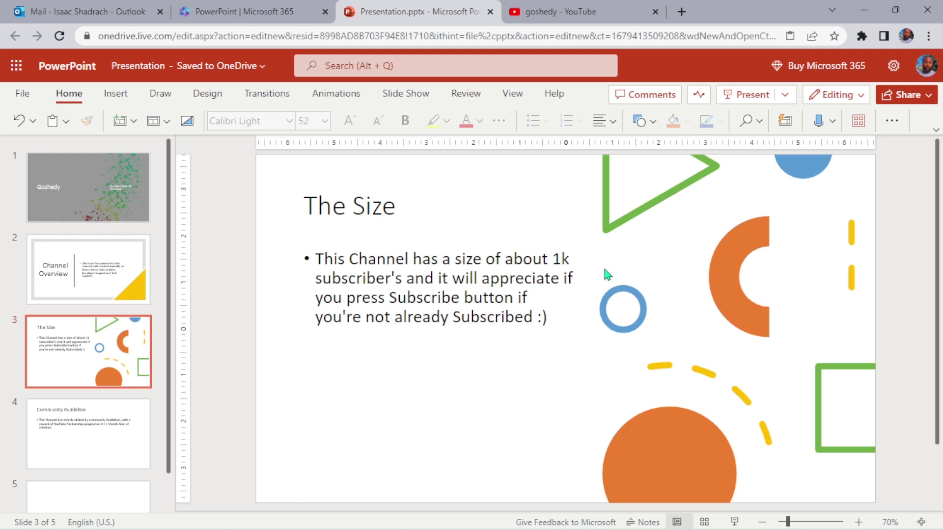
Give Community Guideline the Designer layout that puts its title in a large orange circle
left_click(86, 412)
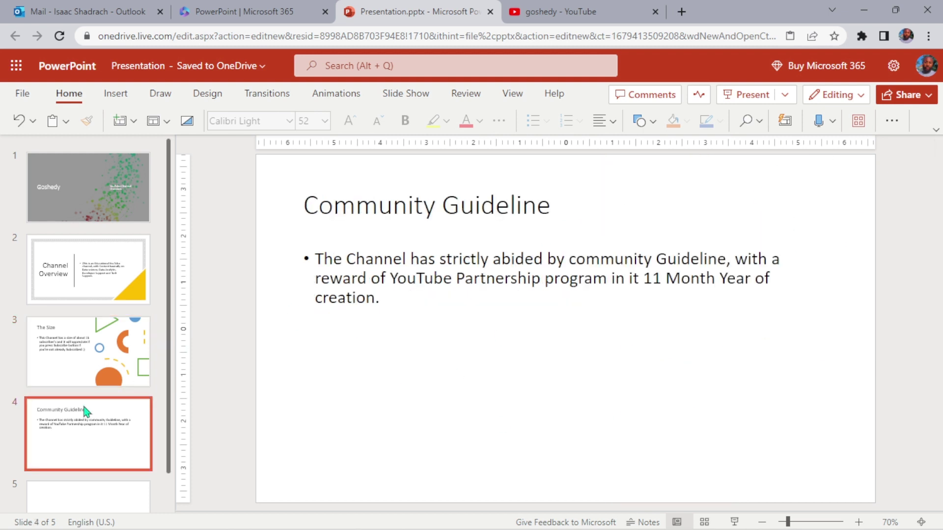
left_click(785, 121)
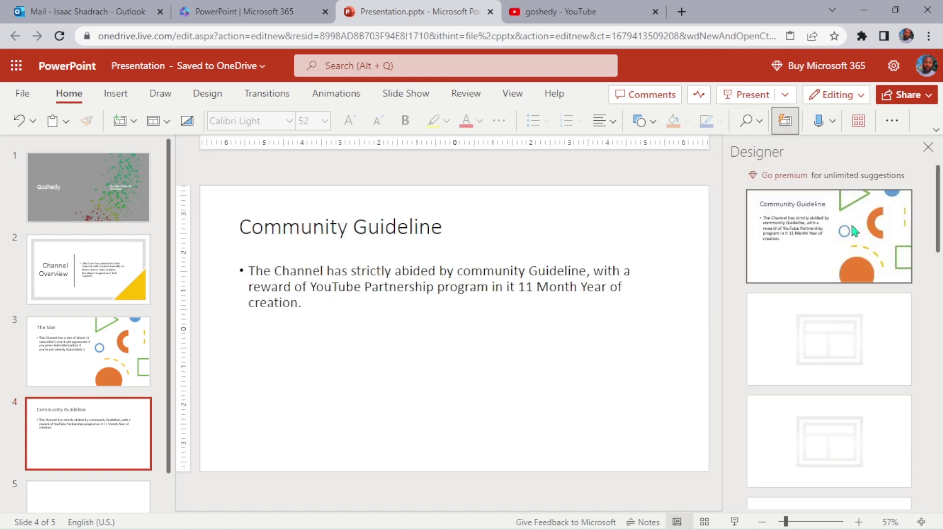
scroll(838, 343, "down", 2)
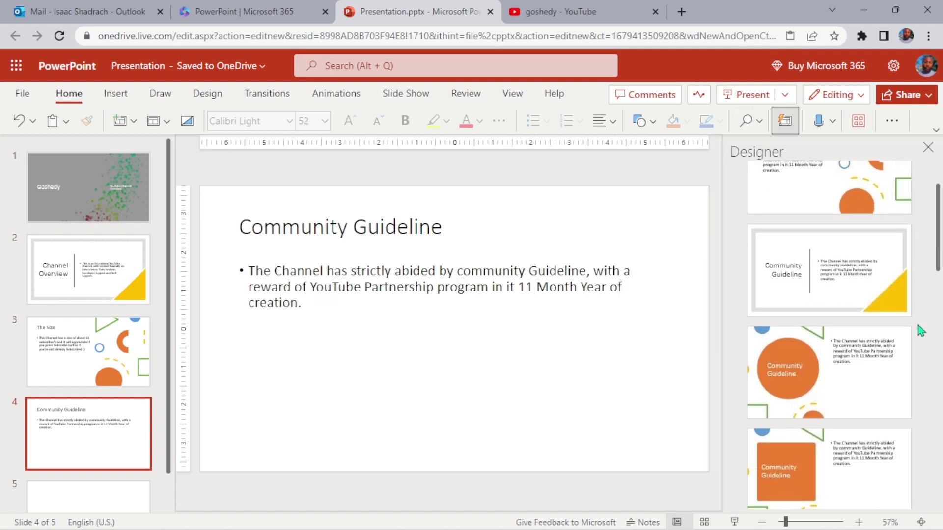
left_click(838, 372)
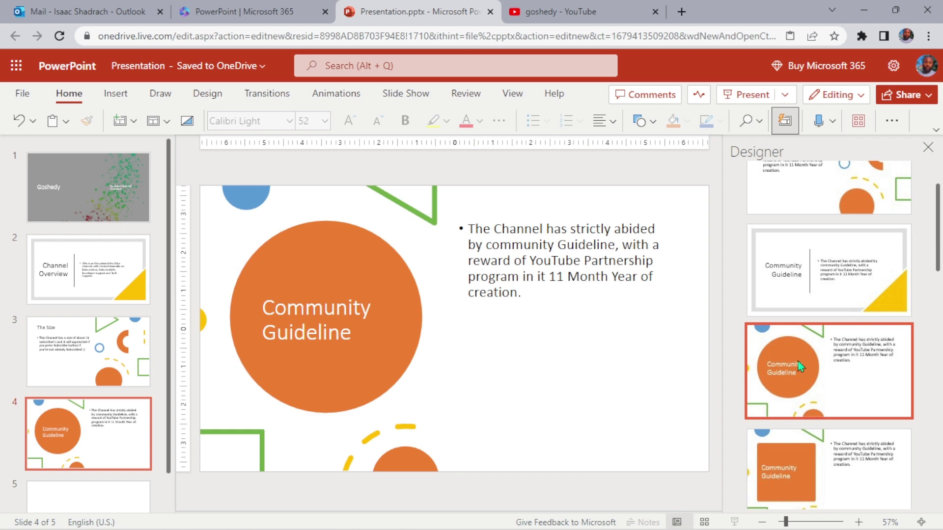
scroll(844, 370, "down", 5)
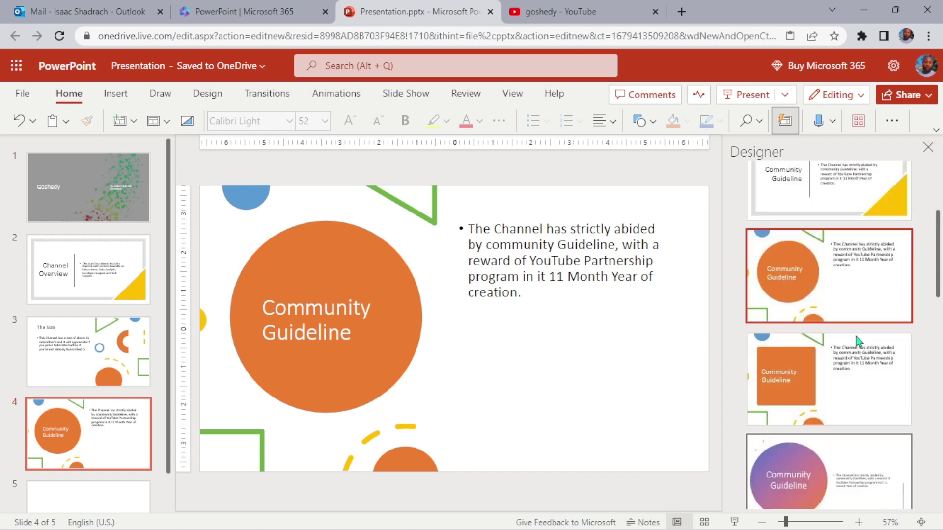
left_click(928, 150)
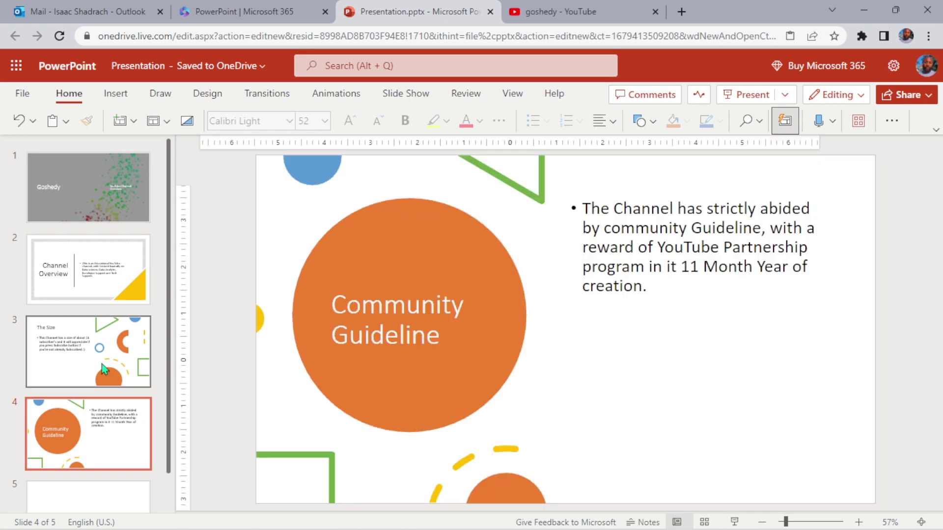
scroll(123, 432, "down", 1)
Apply the framed layout with a blue smiley face and yellow corner triangle to the Thank you slide
left_click(100, 455)
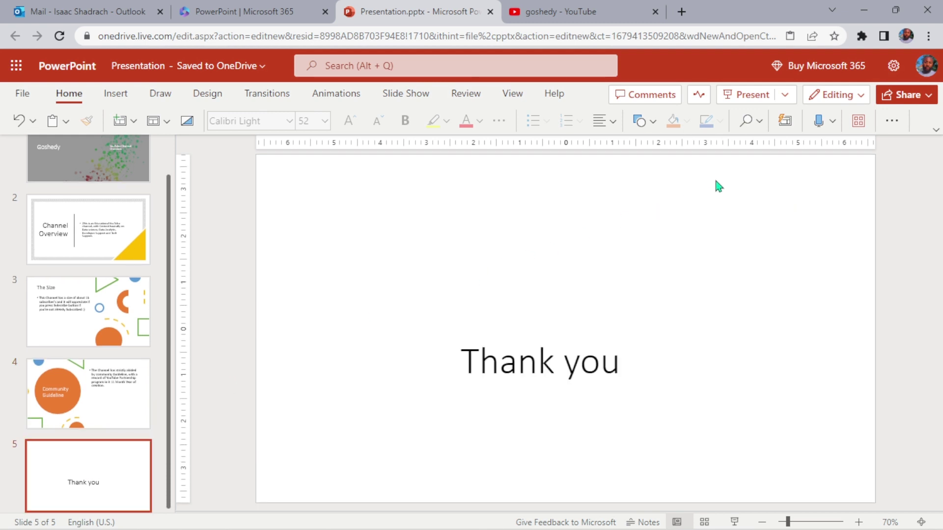
left_click(784, 121)
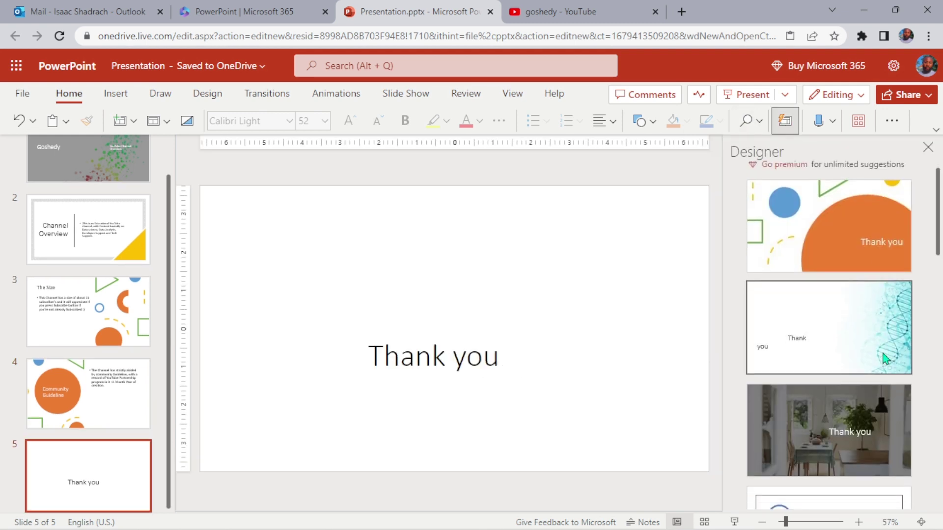
scroll(884, 356, "down", 4)
scroll(882, 351, "down", 3)
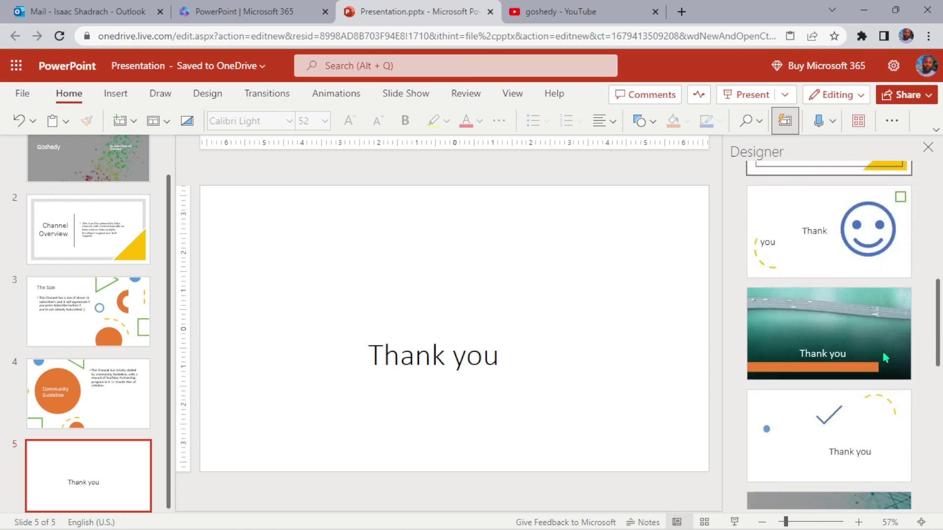
scroll(883, 351, "up", 2)
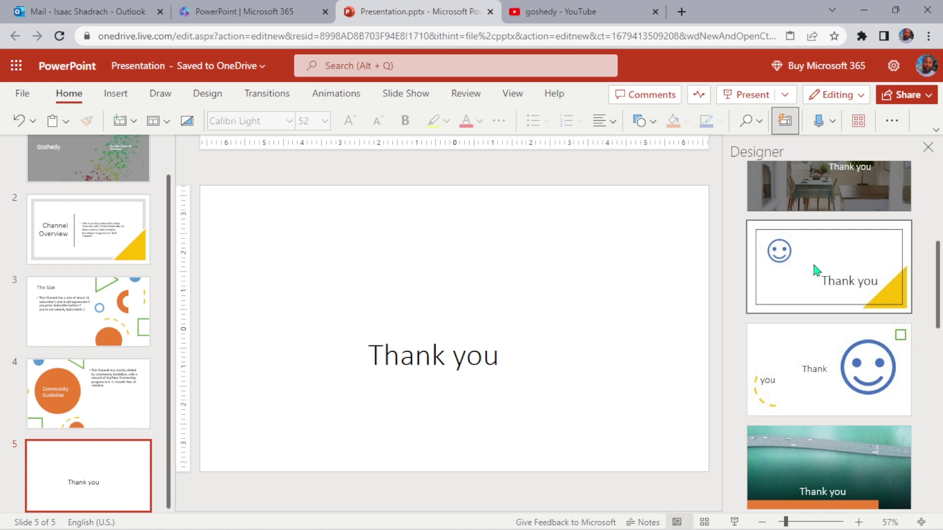
left_click(809, 281)
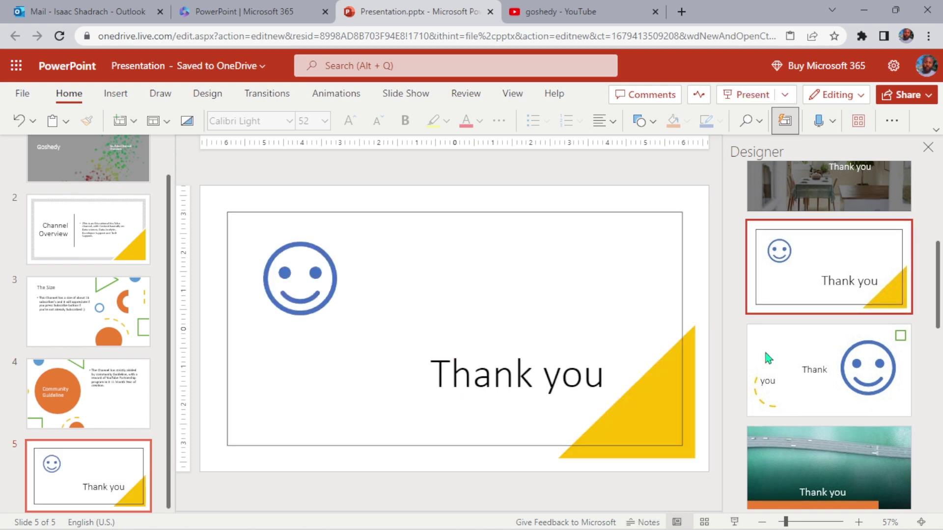
scroll(850, 330, "up", 5)
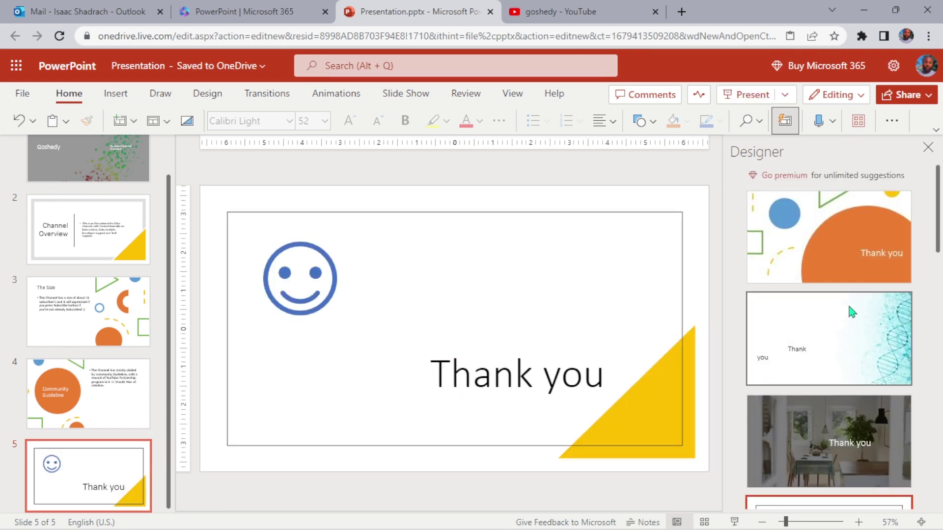
Close the design ideas and view slides 1 through 5 in turn
left_click(927, 147)
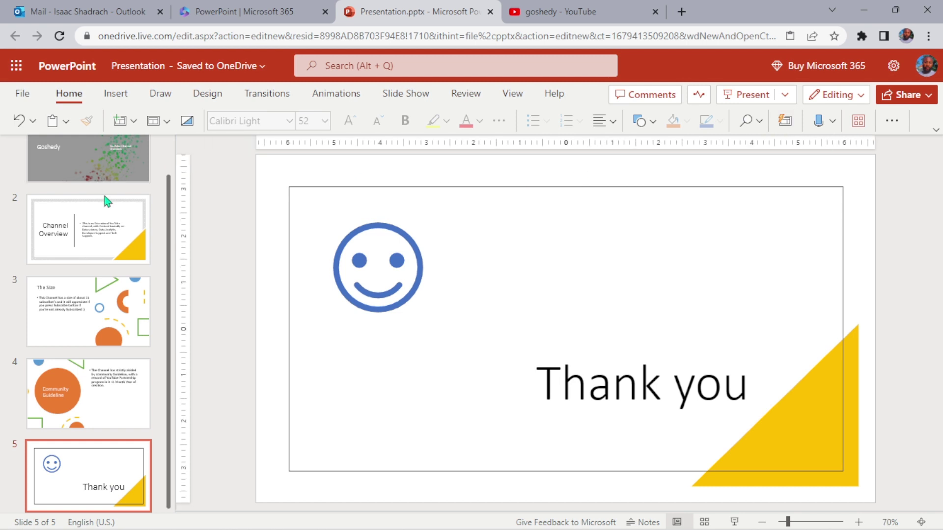
scroll(132, 291, "up", 2)
scroll(100, 195, "up", 1)
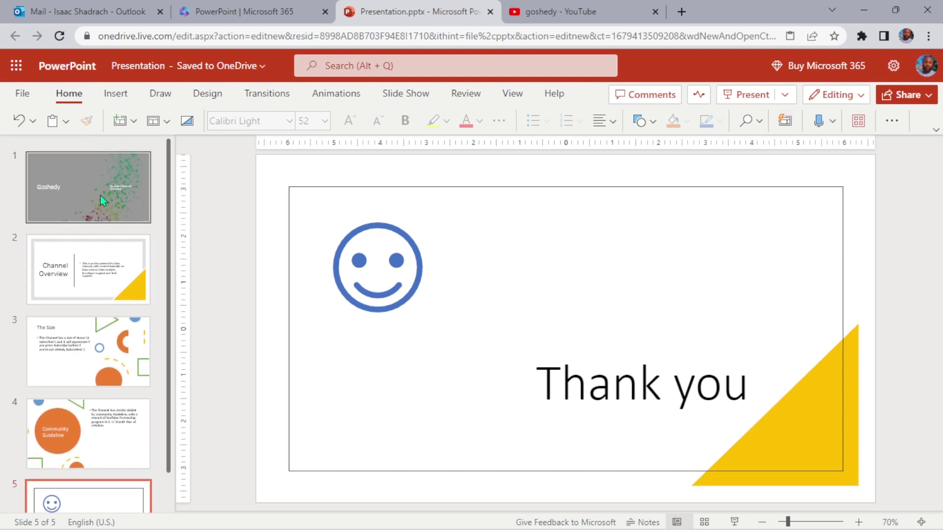
left_click(99, 191)
left_click(109, 290)
left_click(109, 352)
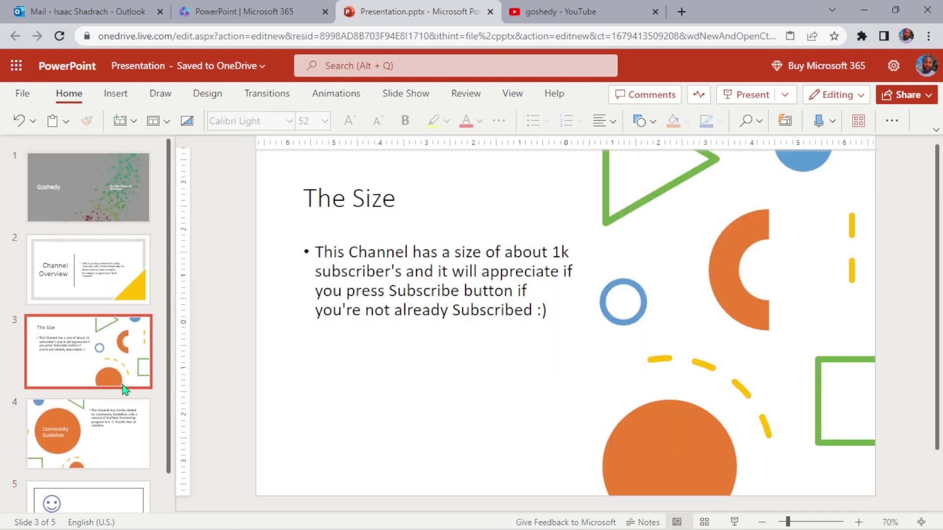
scroll(109, 373, "down", 1)
left_click(111, 405)
left_click(111, 484)
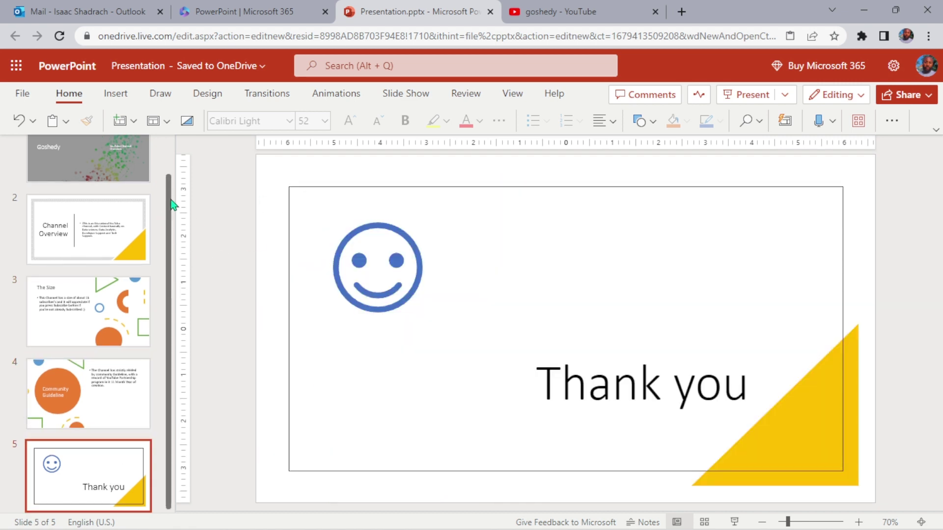
Go through all five slides a second time, ending on the Goshedy title slide
scroll(172, 204, "up", 1)
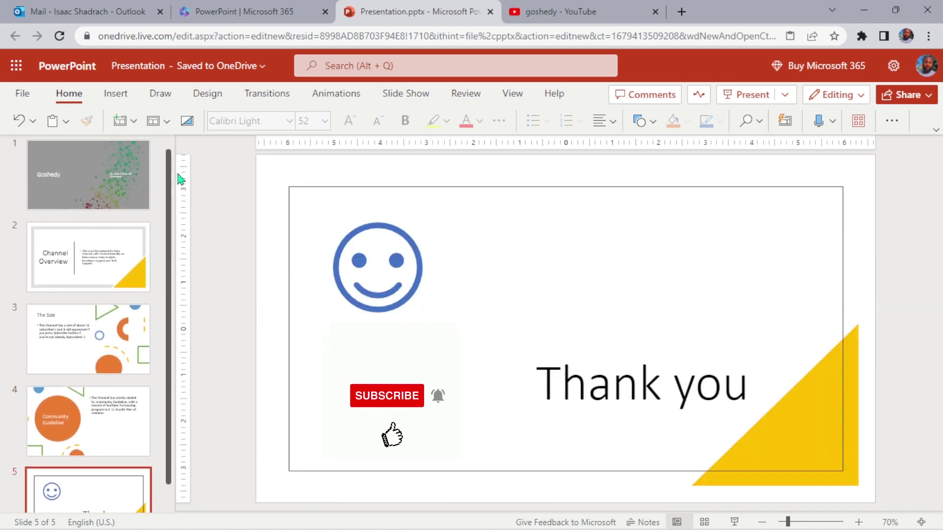
scroll(98, 295, "down", 2)
scroll(99, 245, "up", 2)
left_click(88, 196)
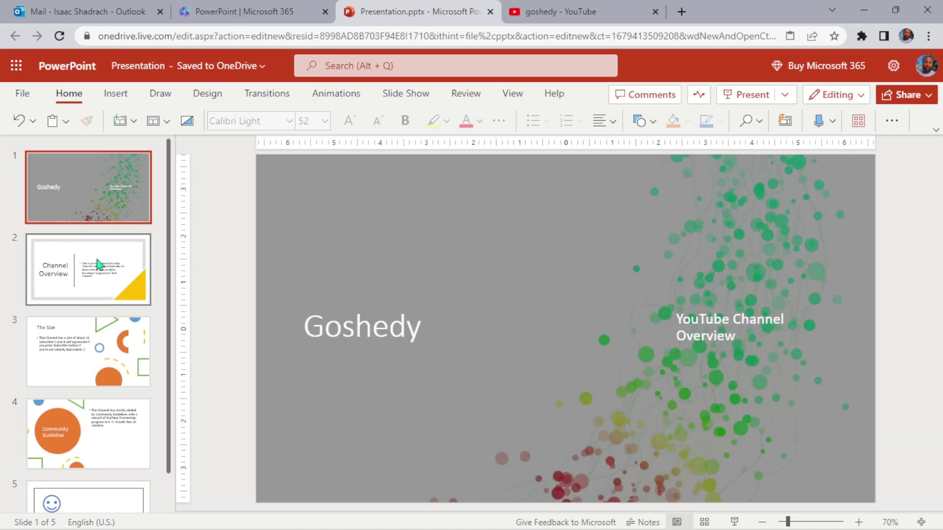
left_click(98, 265)
left_click(94, 351)
left_click(93, 432)
scroll(96, 464, "down", 1)
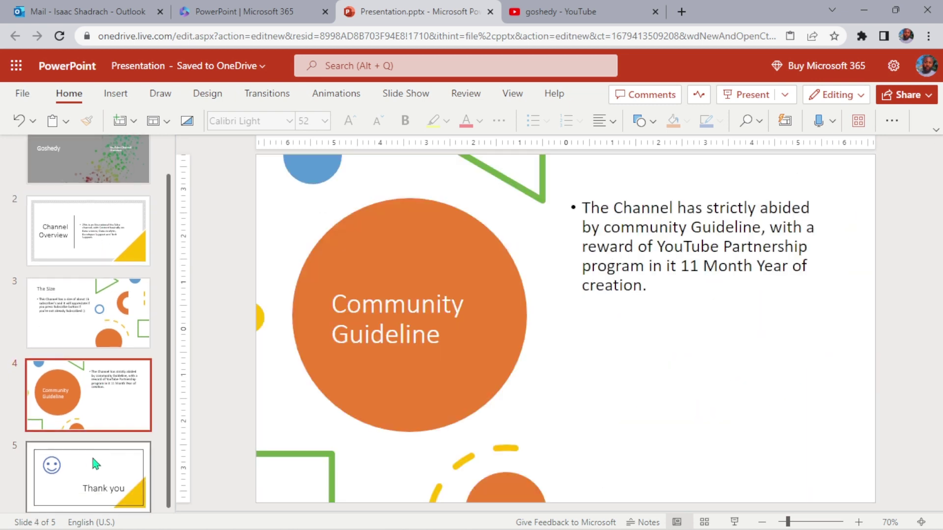
left_click(96, 464)
left_click_drag(172, 192, 172, 157)
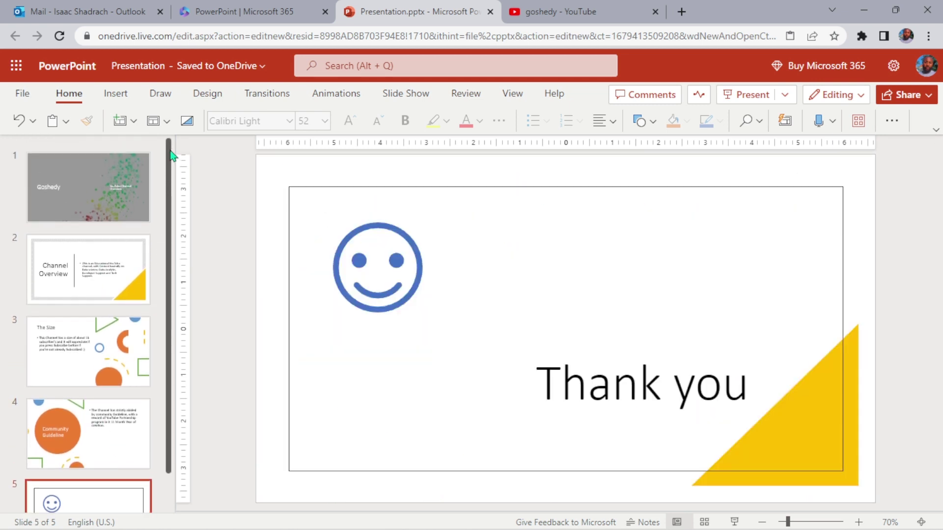
left_click(104, 276)
left_click(107, 202)
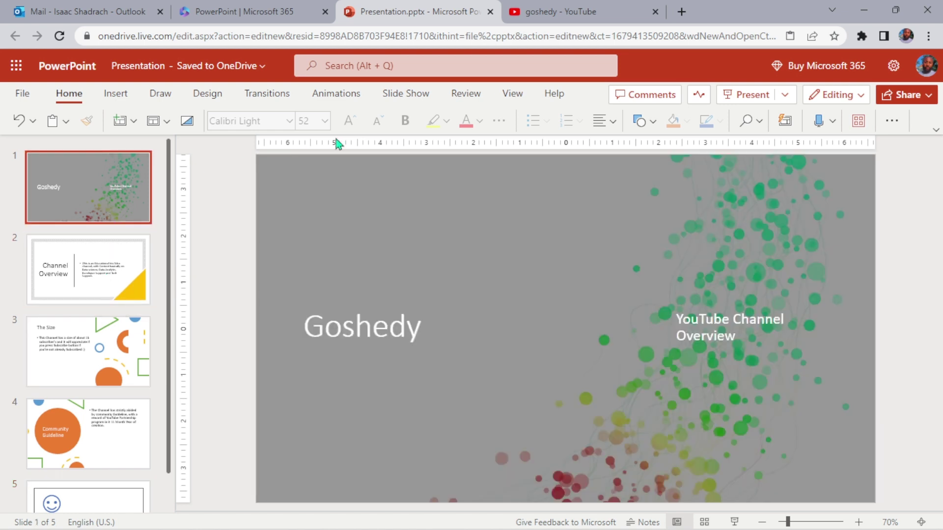
Bring up the Slide Show start options for presenting the deck
left_click(405, 95)
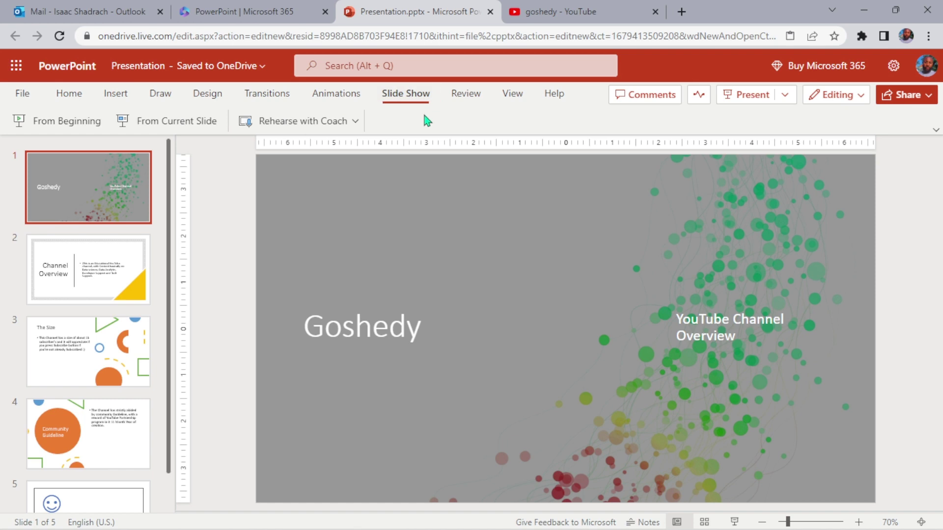